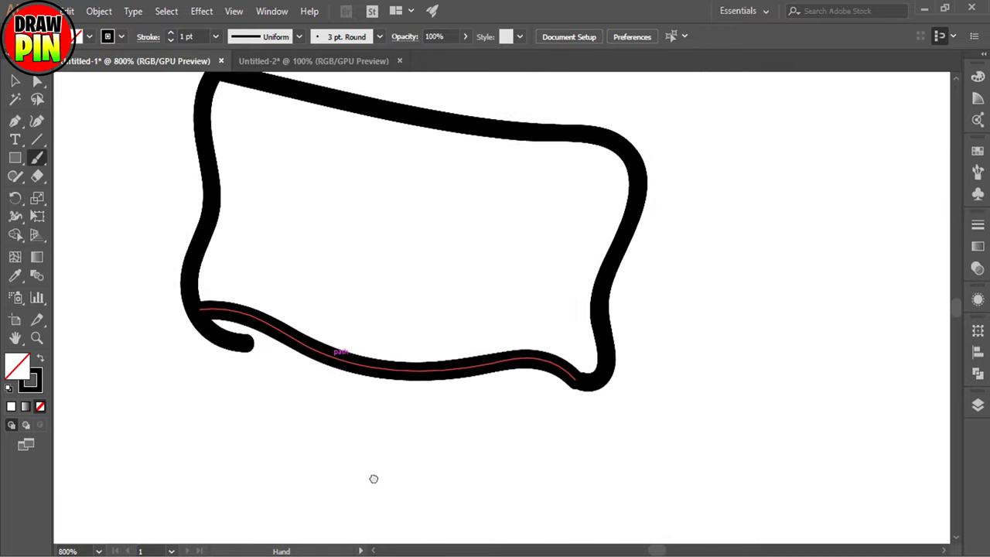
Paint wavy vertical rib lines across the sock's cuff with a 0.5 pt Paintbrush stroke.
{"action": "left_click", "coordinate": [171, 40]}
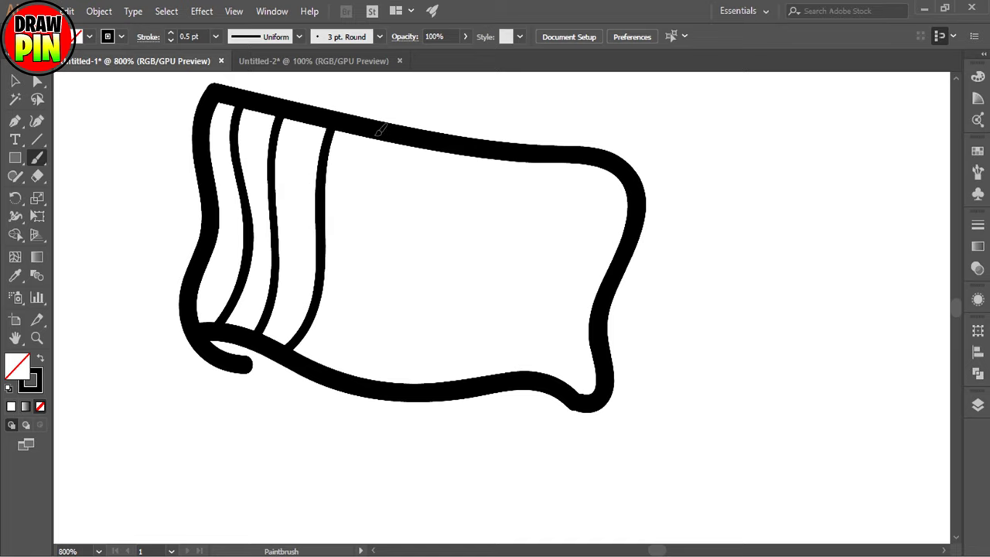
{"action": "mouse_move", "coordinate": [376, 136]}
{"action": "left_mouse_down"}
{"action": "mouse_move", "coordinate": [371, 274]}
{"action": "mouse_move", "coordinate": [335, 382]}
{"action": "left_mouse_up"}
{"action": "key", "text": "space"}
{"action": "left_click_drag", "start_coordinate": [382, 308], "coordinate": [340, 264]}
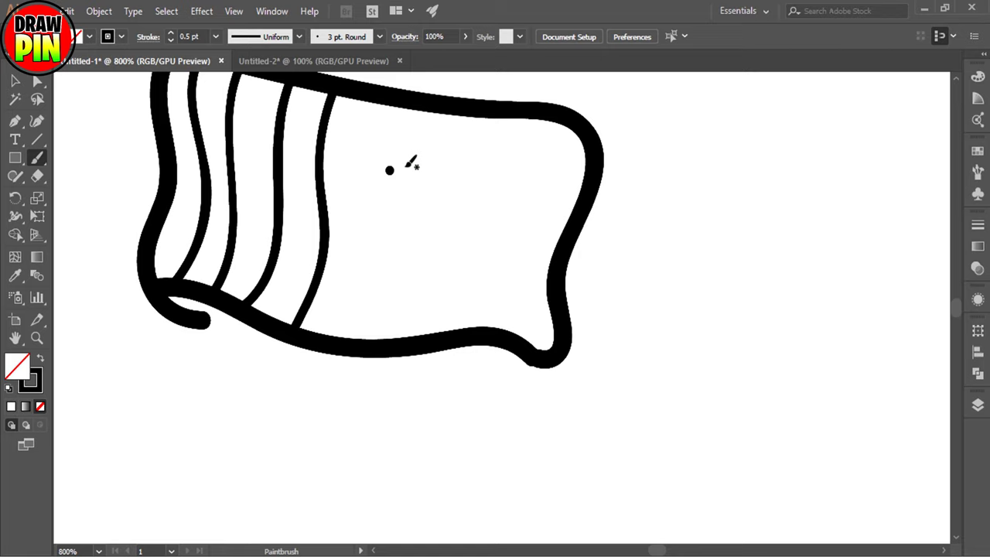
{"action": "left_click_drag", "start_coordinate": [386, 106], "coordinate": [391, 227]}
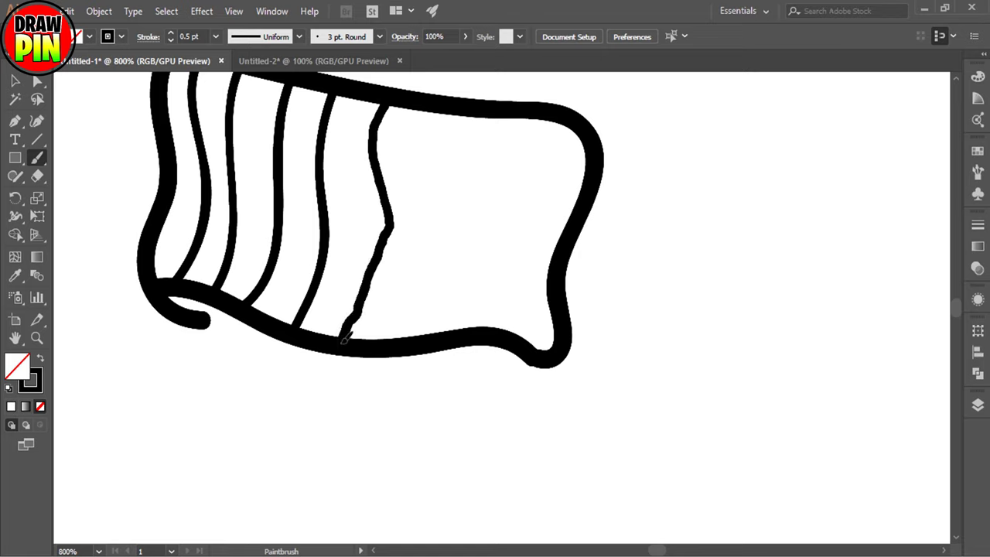
{"action": "left_click_drag", "start_coordinate": [346, 336], "coordinate": [342, 341]}
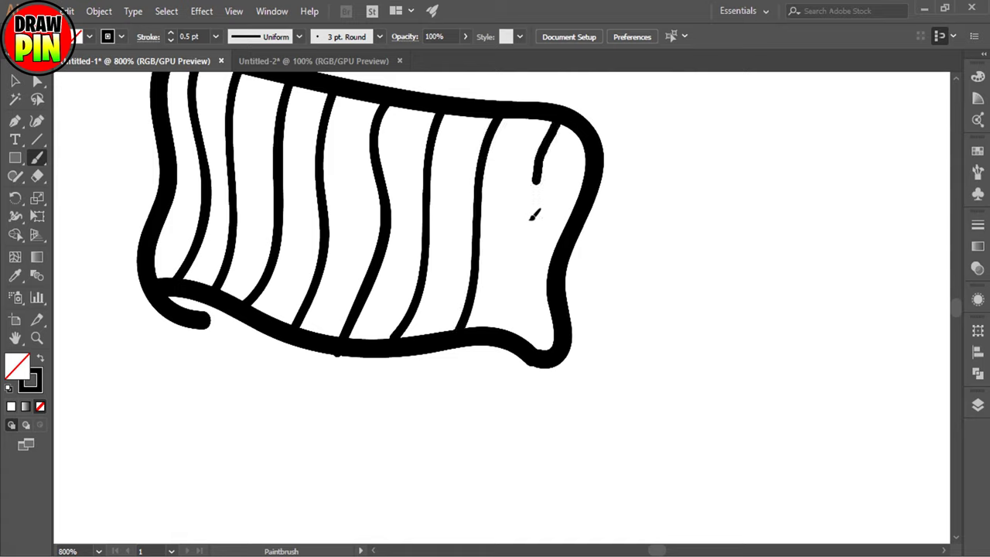
Paint the sock's back edge and rounded heel below the cuff with a 1 pt Paintbrush stroke.
{"action": "left_click", "coordinate": [170, 34]}
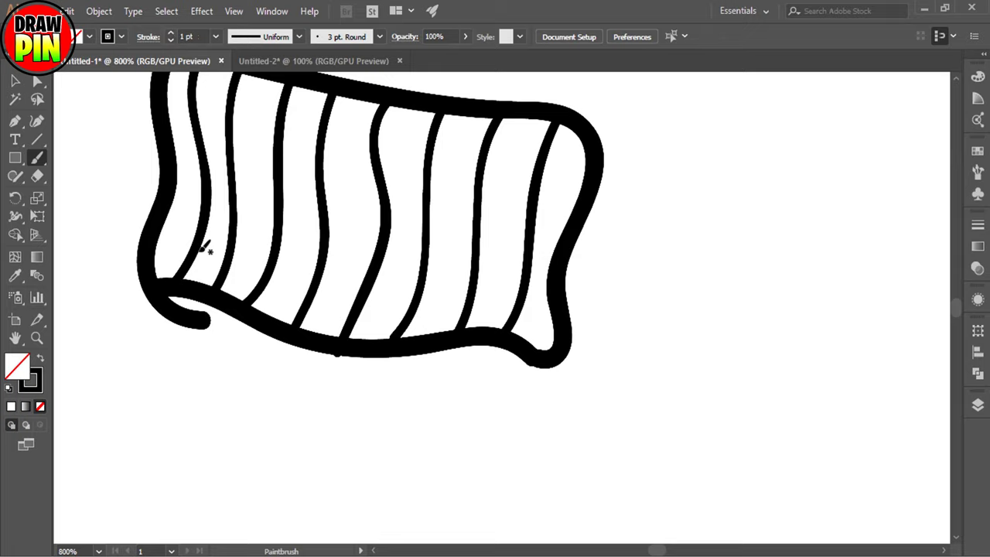
{"action": "mouse_move", "coordinate": [272, 408]}
{"action": "left_mouse_down"}
{"action": "mouse_move", "coordinate": [294, 245]}
{"action": "mouse_move", "coordinate": [281, 182]}
{"action": "mouse_move", "coordinate": [273, 186]}
{"action": "left_mouse_up"}
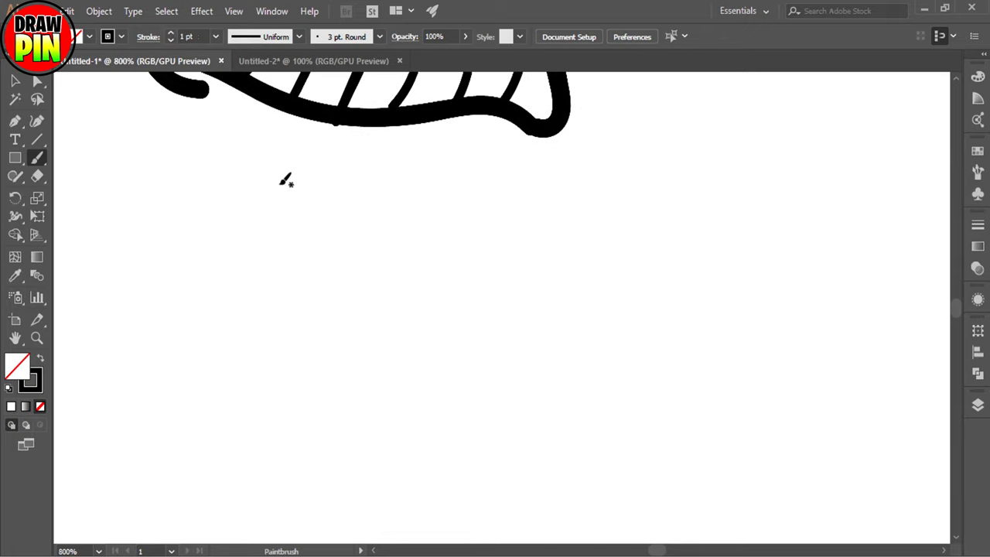
{"action": "key", "text": "ctrl+minus"}
{"action": "left_click_drag", "start_coordinate": [298, 269], "coordinate": [333, 243]}
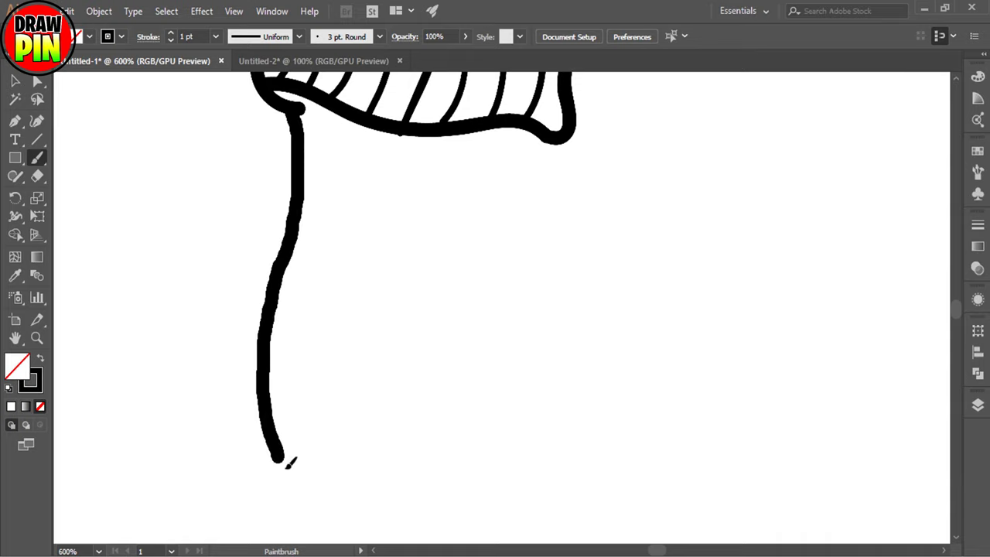
{"action": "left_click_drag", "start_coordinate": [460, 472], "coordinate": [533, 449]}
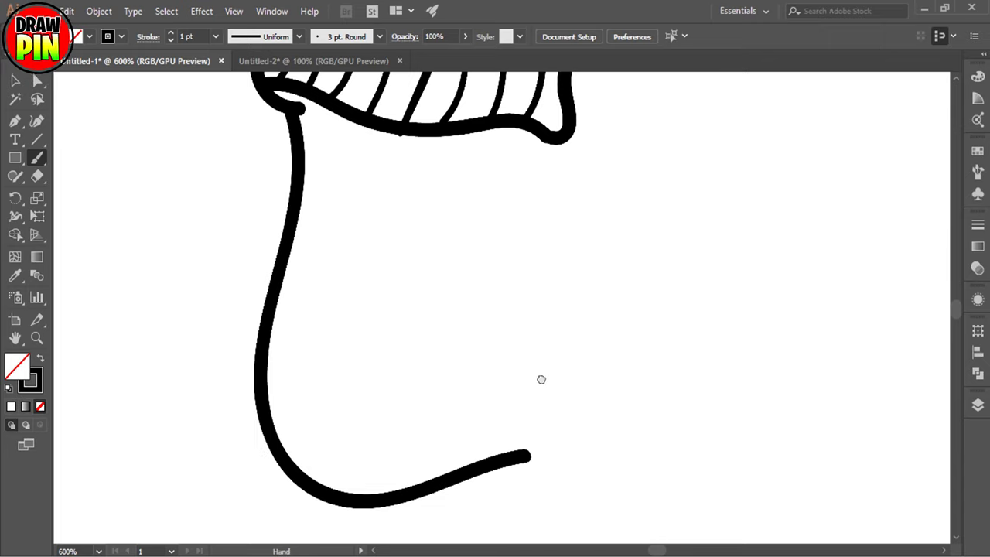
Paint the sock's front edge from the cuff around the toe and along the sole to meet the heel line.
{"action": "left_click_drag", "start_coordinate": [544, 378], "coordinate": [508, 374]}
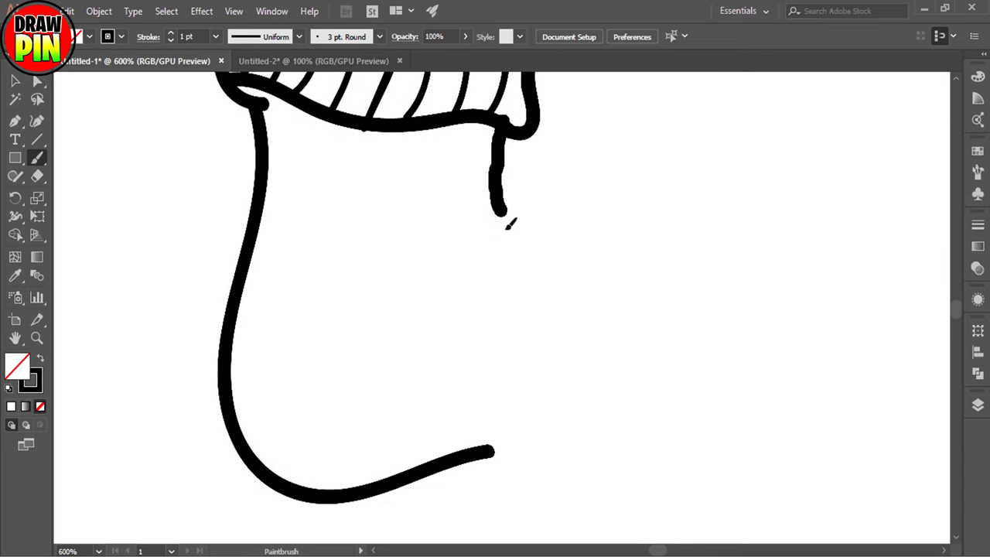
{"action": "mouse_move", "coordinate": [724, 358]}
{"action": "left_mouse_down"}
{"action": "mouse_move", "coordinate": [736, 421]}
{"action": "mouse_move", "coordinate": [688, 476]}
{"action": "left_mouse_up"}
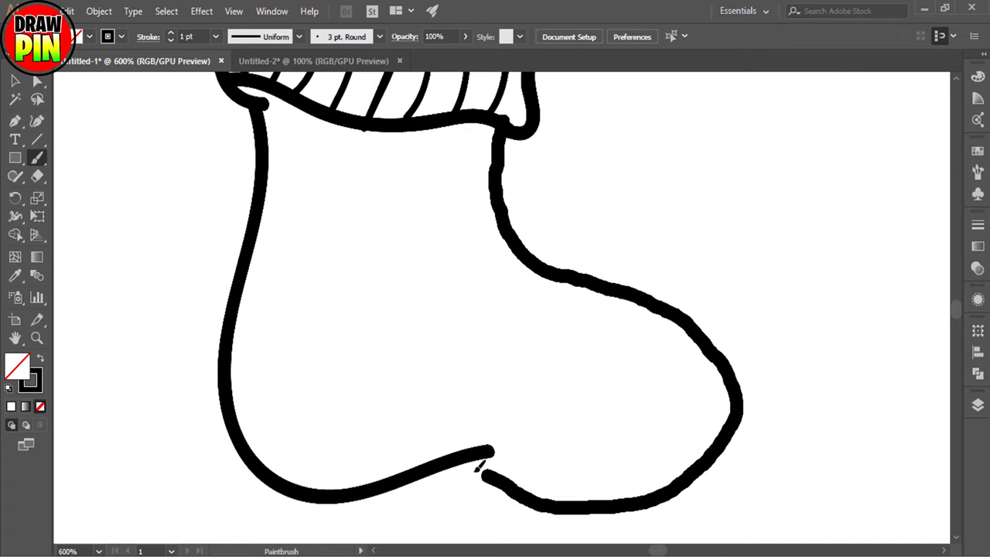
{"action": "left_click_drag", "start_coordinate": [444, 463], "coordinate": [435, 460]}
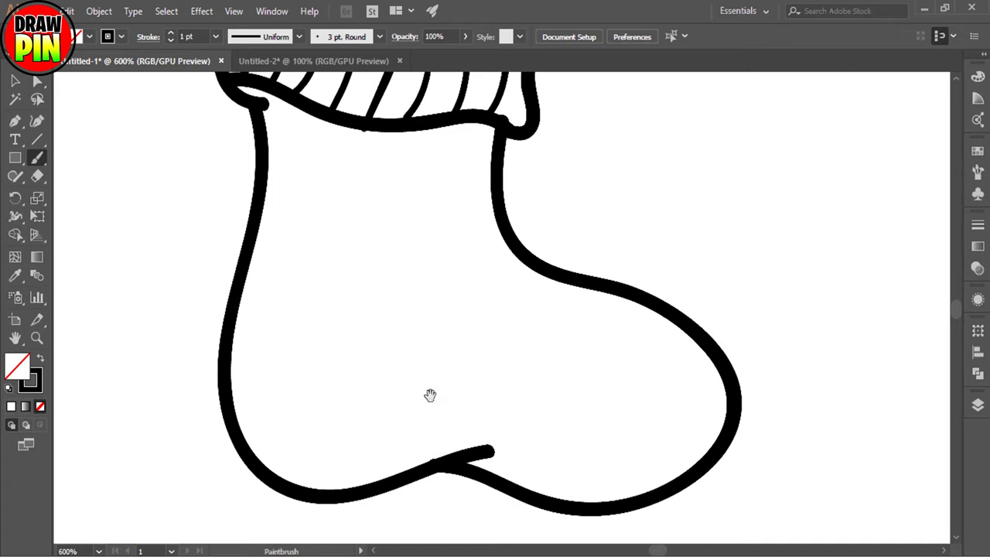
Paint the curved heel and toe patches, each with an inner fold line, using a 0.75 pt stroke.
{"action": "left_click_drag", "start_coordinate": [282, 380], "coordinate": [261, 353]}
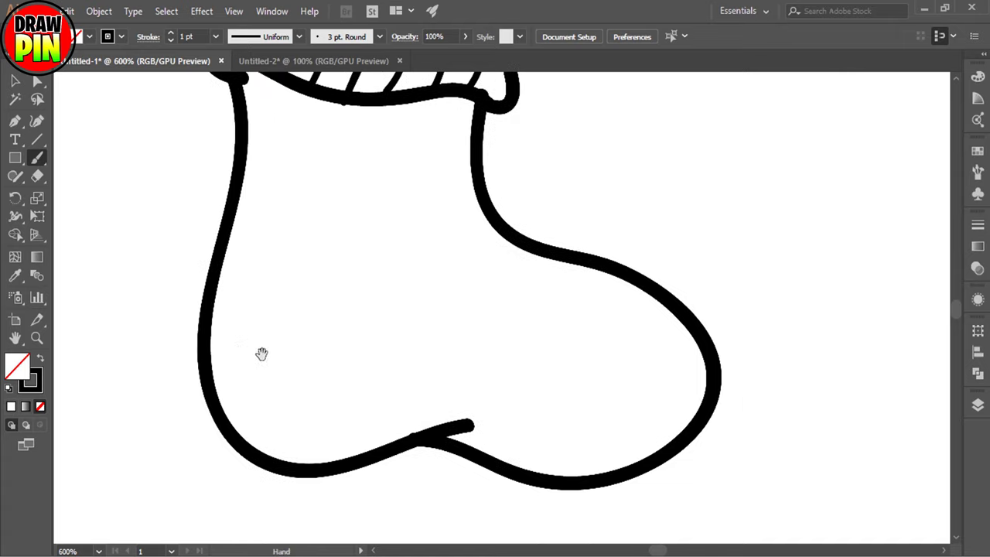
{"action": "left_click", "coordinate": [169, 40]}
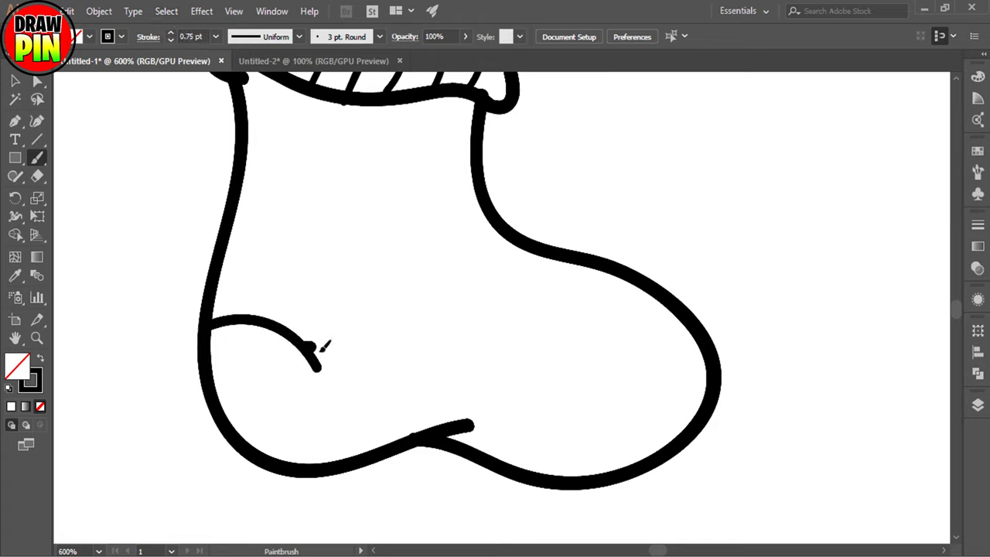
{"action": "left_click_drag", "start_coordinate": [516, 387], "coordinate": [412, 388]}
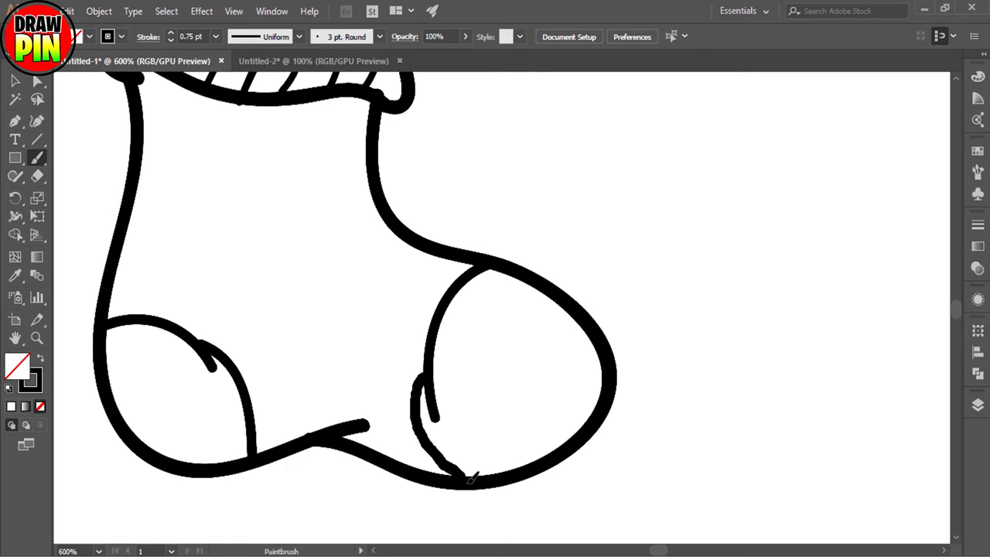
{"action": "left_click_drag", "start_coordinate": [536, 407], "coordinate": [482, 404]}
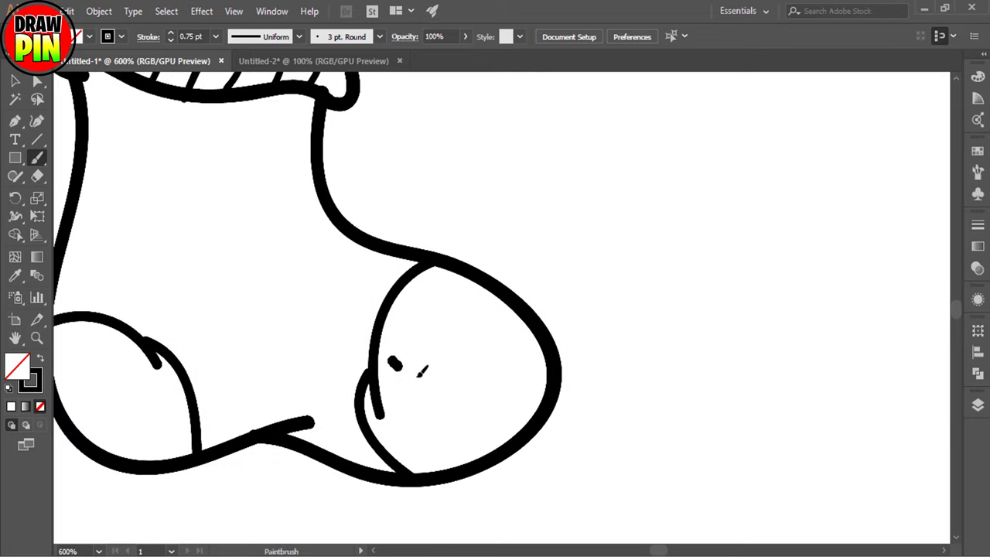
{"action": "mouse_move", "coordinate": [422, 371]}
{"action": "left_mouse_down"}
{"action": "mouse_move", "coordinate": [537, 401]}
{"action": "mouse_move", "coordinate": [556, 394]}
{"action": "left_mouse_up"}
{"action": "left_click_drag", "start_coordinate": [250, 343], "coordinate": [331, 321]}
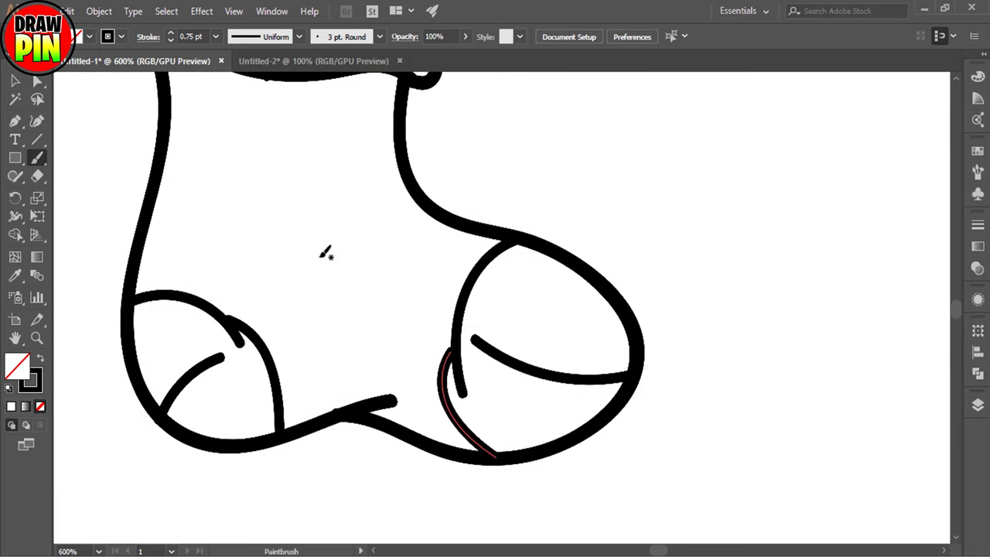
Paint four wavy crease lines across the sock's leg with a 0.25 pt Paintbrush stroke.
{"action": "left_click_drag", "start_coordinate": [299, 229], "coordinate": [497, 397]}
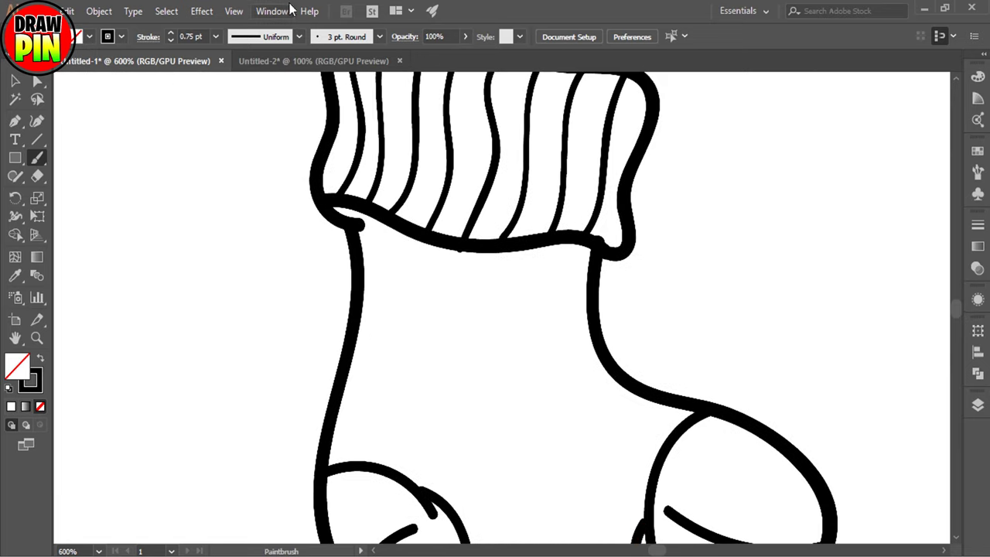
{"action": "left_click", "coordinate": [171, 40]}
{"action": "left_click", "coordinate": [170, 39]}
{"action": "left_click_drag", "start_coordinate": [269, 193], "coordinate": [218, 143]}
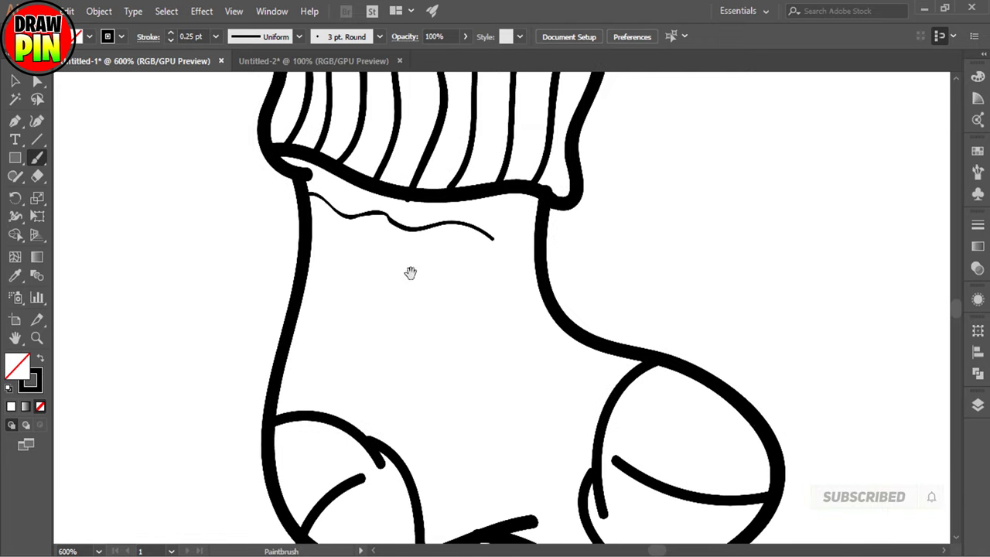
{"action": "scroll", "coordinate": [422, 267], "scroll_direction": "down", "scroll_amount": 1}
{"action": "scroll", "coordinate": [276, 234], "scroll_direction": "right", "scroll_amount": 1}
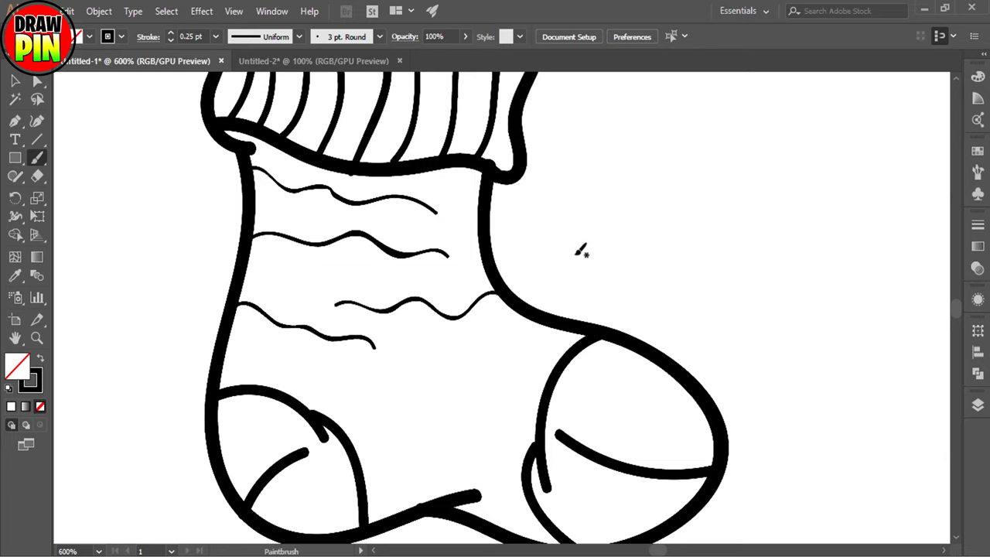
Select the entire sock drawing and copy it into the Untitled-2 document with the colour swatches.
{"action": "left_click_drag", "start_coordinate": [456, 436], "coordinate": [454, 346]}
{"action": "left_click_drag", "start_coordinate": [459, 263], "coordinate": [561, 433]}
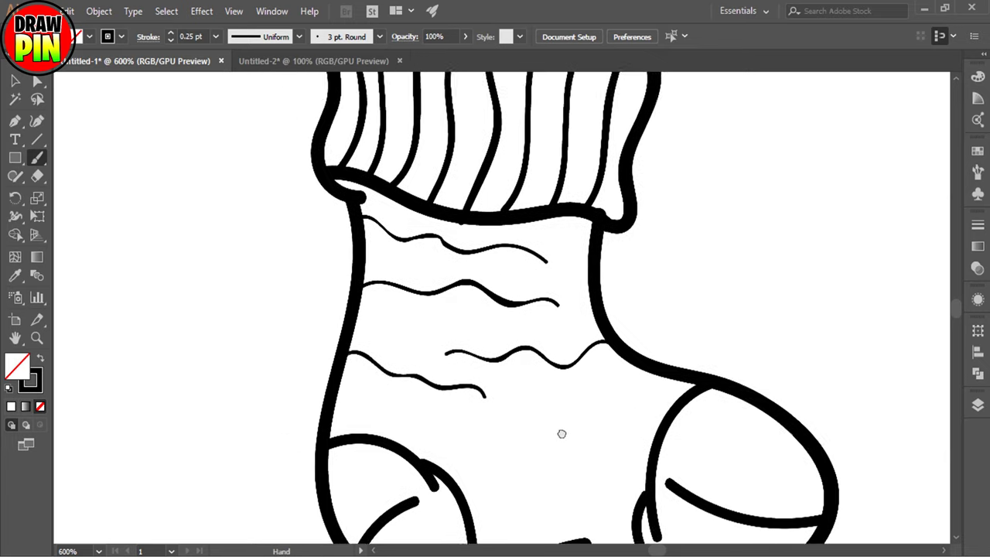
{"action": "mouse_move", "coordinate": [531, 357]}
{"action": "left_mouse_down"}
{"action": "mouse_move", "coordinate": [570, 403]}
{"action": "mouse_move", "coordinate": [579, 349]}
{"action": "mouse_move", "coordinate": [549, 342]}
{"action": "left_mouse_up"}
{"action": "key", "text": "ctrl+minus"}
{"action": "key", "text": "v"}
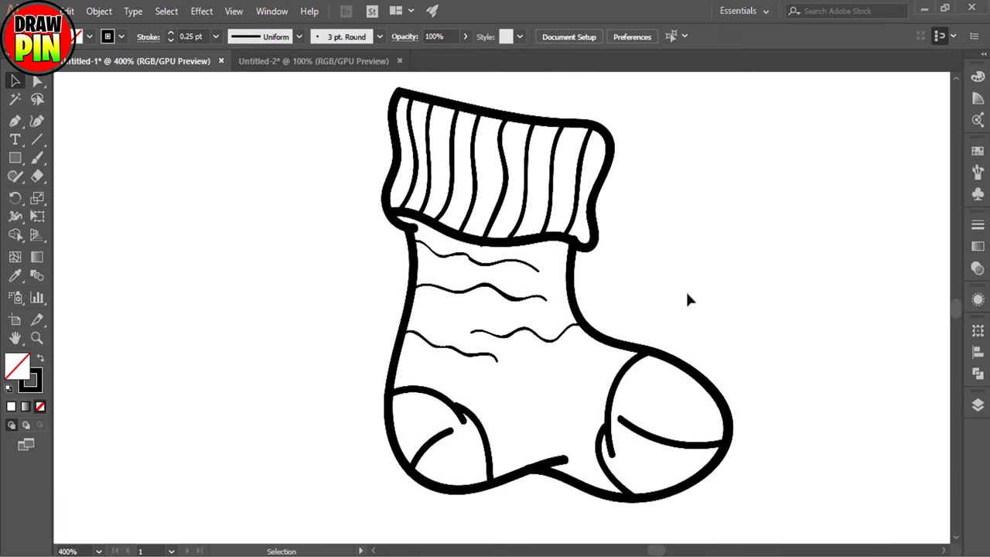
{"action": "left_click", "coordinate": [481, 257]}
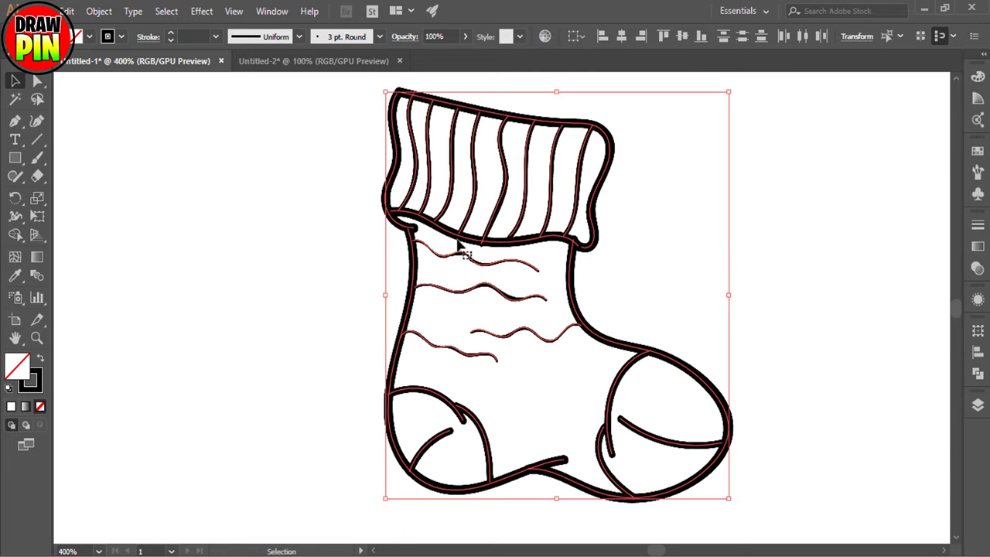
{"action": "left_click_drag", "start_coordinate": [470, 257], "coordinate": [553, 304]}
{"action": "left_click_drag", "start_coordinate": [499, 272], "coordinate": [499, 272]}
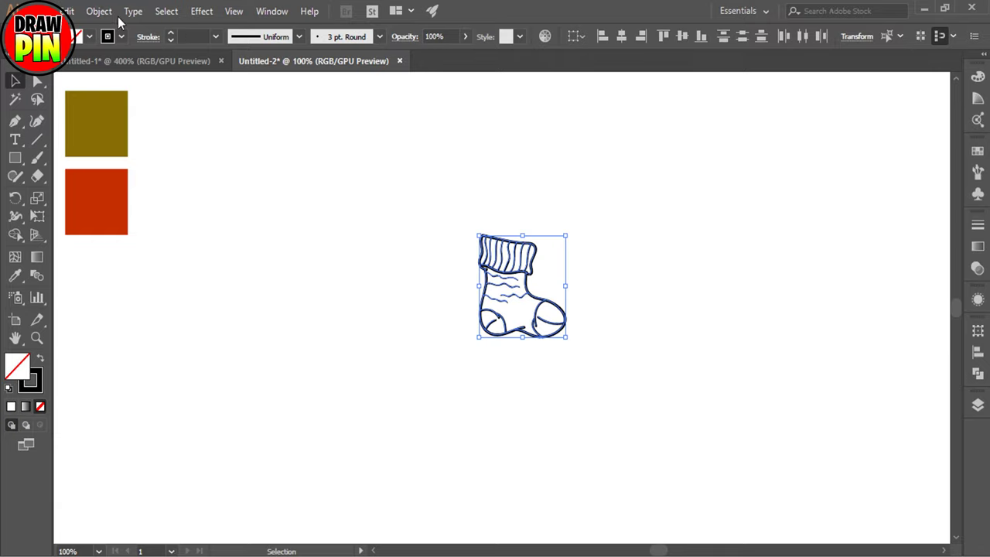
Expand the sock's brush strokes into filled shapes and enlarge the drawing to fill most of the view's height.
{"action": "left_click", "coordinate": [103, 16]}
{"action": "left_click", "coordinate": [116, 46]}
{"action": "left_click", "coordinate": [507, 204]}
{"action": "left_click", "coordinate": [512, 272]}
{"action": "left_click_drag", "start_coordinate": [523, 339], "coordinate": [535, 533]}
{"action": "left_click_drag", "start_coordinate": [523, 234], "coordinate": [537, 100]}
Lock Layer 1 and add a new layer beneath it for the colours.
{"action": "left_click", "coordinate": [977, 408]}
{"action": "left_click", "coordinate": [813, 415]}
{"action": "left_click", "coordinate": [920, 536]}
{"action": "left_click_drag", "start_coordinate": [876, 416], "coordinate": [875, 439]}
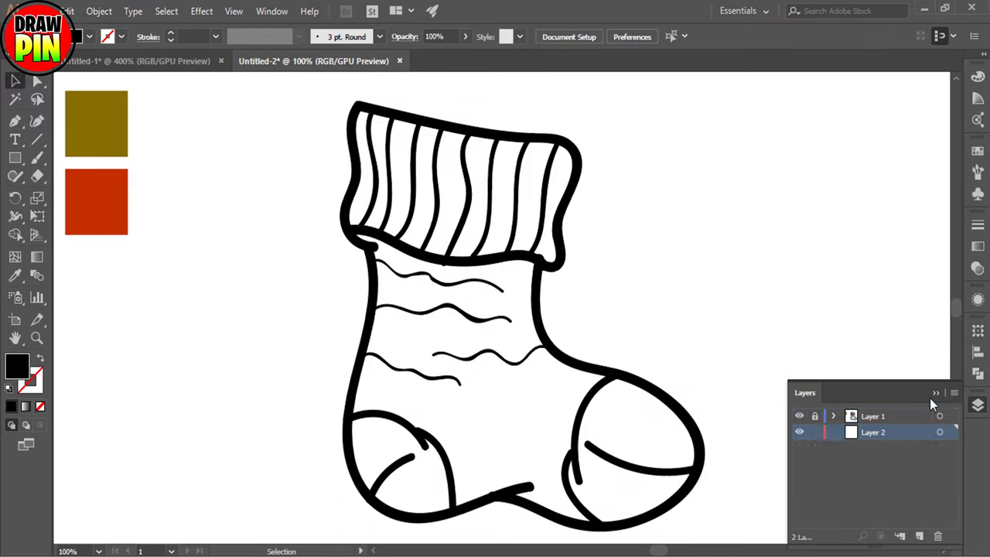
{"action": "left_click", "coordinate": [934, 394]}
Sample the olive swatch and fill the sock's leg and foot body under the outlines with the Blob Brush.
{"action": "key", "text": "i"}
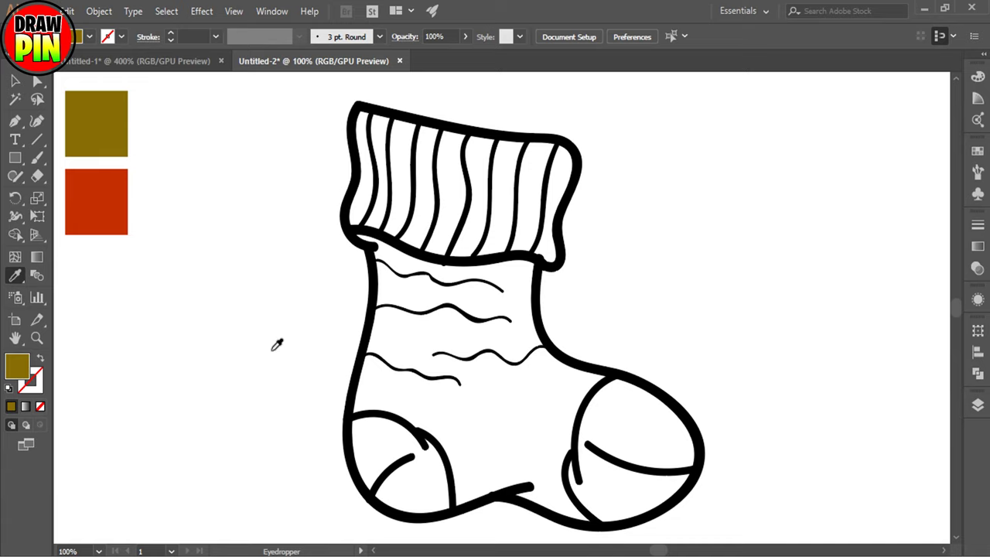
{"action": "key", "text": "shift+b"}
{"action": "key", "text": "ctrl+equal"}
{"action": "key", "text": "ctrl+equal"}
{"action": "key", "text": "ctrl+equal"}
{"action": "left_click_drag", "start_coordinate": [418, 182], "coordinate": [553, 236]}
{"action": "left_click_drag", "start_coordinate": [212, 141], "coordinate": [315, 232]}
{"action": "mouse_move", "coordinate": [316, 232]}
{"action": "left_mouse_down"}
{"action": "mouse_move", "coordinate": [366, 153]}
{"action": "mouse_move", "coordinate": [301, 397]}
{"action": "left_mouse_up"}
{"action": "left_click_drag", "start_coordinate": [302, 397], "coordinate": [334, 158]}
{"action": "mouse_move", "coordinate": [325, 185]}
{"action": "left_mouse_down"}
{"action": "mouse_move", "coordinate": [290, 335]}
{"action": "mouse_move", "coordinate": [188, 180]}
{"action": "left_mouse_up"}
{"action": "mouse_move", "coordinate": [195, 185]}
{"action": "left_mouse_down"}
{"action": "mouse_move", "coordinate": [480, 353]}
{"action": "mouse_move", "coordinate": [715, 409]}
{"action": "left_mouse_up"}
{"action": "left_click_drag", "start_coordinate": [716, 408], "coordinate": [440, 232]}
{"action": "key", "text": "ctrl+z"}
{"action": "mouse_move", "coordinate": [397, 262]}
{"action": "left_mouse_down"}
{"action": "mouse_move", "coordinate": [575, 354]}
{"action": "mouse_move", "coordinate": [586, 348]}
{"action": "mouse_move", "coordinate": [531, 143]}
{"action": "left_mouse_up"}
{"action": "mouse_move", "coordinate": [535, 110]}
{"action": "left_mouse_down"}
{"action": "mouse_move", "coordinate": [508, 331]}
{"action": "mouse_move", "coordinate": [593, 147]}
{"action": "left_mouse_up"}
{"action": "mouse_move", "coordinate": [556, 130]}
{"action": "left_mouse_down"}
{"action": "mouse_move", "coordinate": [715, 336]}
{"action": "mouse_move", "coordinate": [548, 146]}
{"action": "left_mouse_up"}
{"action": "left_click_drag", "start_coordinate": [546, 137], "coordinate": [557, 386]}
{"action": "left_click_drag", "start_coordinate": [555, 306], "coordinate": [181, 220]}
{"action": "mouse_move", "coordinate": [187, 325]}
{"action": "left_mouse_down"}
{"action": "mouse_move", "coordinate": [328, 204]}
{"action": "mouse_move", "coordinate": [664, 276]}
{"action": "mouse_move", "coordinate": [580, 381]}
{"action": "mouse_move", "coordinate": [298, 381]}
{"action": "left_mouse_up"}
{"action": "left_click_drag", "start_coordinate": [302, 386], "coordinate": [242, 135]}
{"action": "mouse_move", "coordinate": [244, 151]}
{"action": "left_mouse_down"}
{"action": "mouse_move", "coordinate": [218, 199]}
{"action": "mouse_move", "coordinate": [290, 206]}
{"action": "mouse_move", "coordinate": [289, 298]}
{"action": "mouse_move", "coordinate": [453, 309]}
{"action": "mouse_move", "coordinate": [485, 251]}
{"action": "left_mouse_up"}
Fill every second rib stripe of the cuff with olive, starting at the second stripe.
{"action": "scroll", "coordinate": [454, 309], "scroll_direction": "down", "scroll_amount": 5}
{"action": "scroll", "coordinate": [361, 364], "scroll_direction": "up", "scroll_amount": 5}
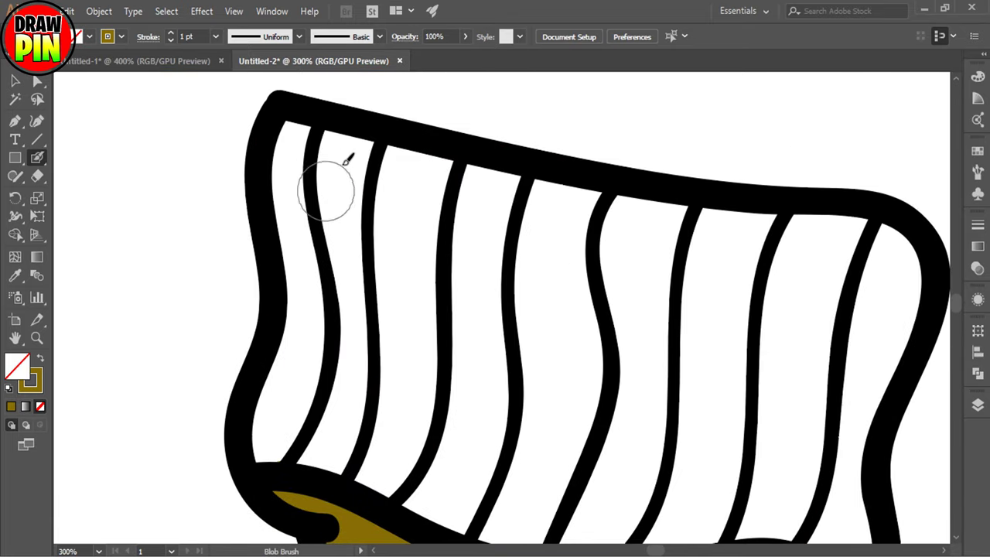
{"action": "mouse_move", "coordinate": [332, 128]}
{"action": "left_mouse_down"}
{"action": "mouse_move", "coordinate": [365, 288]}
{"action": "mouse_move", "coordinate": [314, 410]}
{"action": "left_mouse_up"}
{"action": "scroll", "coordinate": [363, 243], "scroll_direction": "up", "scroll_amount": 2}
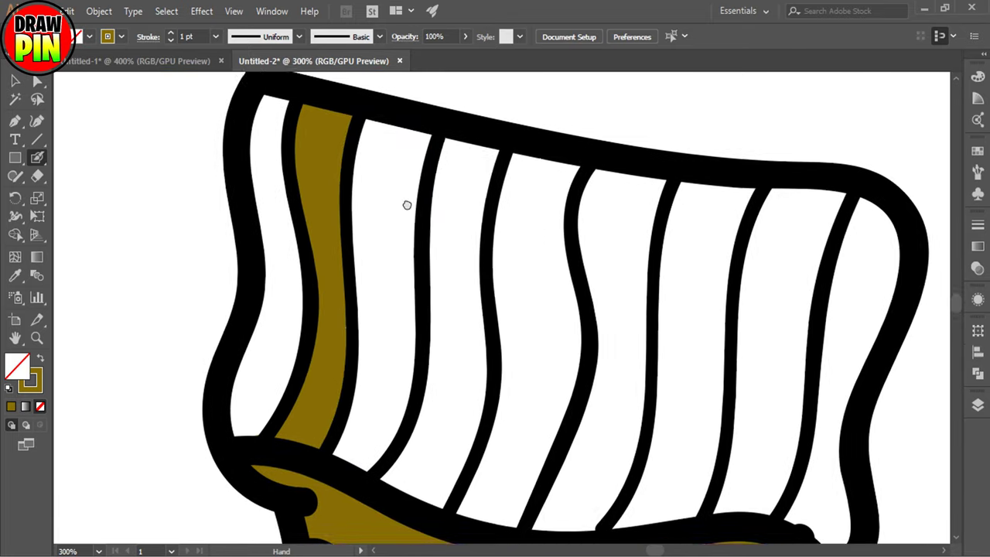
{"action": "scroll", "coordinate": [405, 205], "scroll_direction": "down", "scroll_amount": 1}
{"action": "mouse_move", "coordinate": [453, 128]}
{"action": "left_mouse_down"}
{"action": "mouse_move", "coordinate": [451, 229]}
{"action": "mouse_move", "coordinate": [404, 458]}
{"action": "left_mouse_up"}
{"action": "mouse_move", "coordinate": [402, 466]}
{"action": "left_mouse_down"}
{"action": "mouse_move", "coordinate": [431, 481]}
{"action": "mouse_move", "coordinate": [464, 399]}
{"action": "left_mouse_up"}
{"action": "left_click_drag", "start_coordinate": [467, 396], "coordinate": [477, 152]}
{"action": "left_click_drag", "start_coordinate": [498, 323], "coordinate": [420, 246]}
{"action": "mouse_move", "coordinate": [526, 90]}
{"action": "left_mouse_down"}
{"action": "mouse_move", "coordinate": [483, 426]}
{"action": "mouse_move", "coordinate": [548, 330]}
{"action": "mouse_move", "coordinate": [552, 140]}
{"action": "left_mouse_up"}
{"action": "left_click_drag", "start_coordinate": [548, 143], "coordinate": [530, 236]}
{"action": "left_click_drag", "start_coordinate": [555, 192], "coordinate": [532, 228]}
{"action": "left_click_drag", "start_coordinate": [524, 283], "coordinate": [464, 203]}
{"action": "mouse_move", "coordinate": [621, 119]}
{"action": "left_mouse_down"}
{"action": "mouse_move", "coordinate": [590, 329]}
{"action": "mouse_move", "coordinate": [630, 369]}
{"action": "mouse_move", "coordinate": [608, 320]}
{"action": "mouse_move", "coordinate": [606, 367]}
{"action": "left_mouse_up"}
{"action": "scroll", "coordinate": [667, 313], "scroll_direction": "down", "scroll_amount": 2}
{"action": "left_click_drag", "start_coordinate": [673, 265], "coordinate": [768, 221]}
Sample the orange-red swatch and fill the first two remaining white cuff stripes with the Blob Brush.
{"action": "key", "text": "i"}
{"action": "left_click", "coordinate": [124, 253]}
{"action": "key", "text": "shift+b"}
{"action": "key", "text": "ctrl+plus"}
{"action": "key", "text": "ctrl+plus"}
{"action": "key", "text": "ctrl+plus"}
{"action": "left_click_drag", "start_coordinate": [542, 185], "coordinate": [506, 457]}
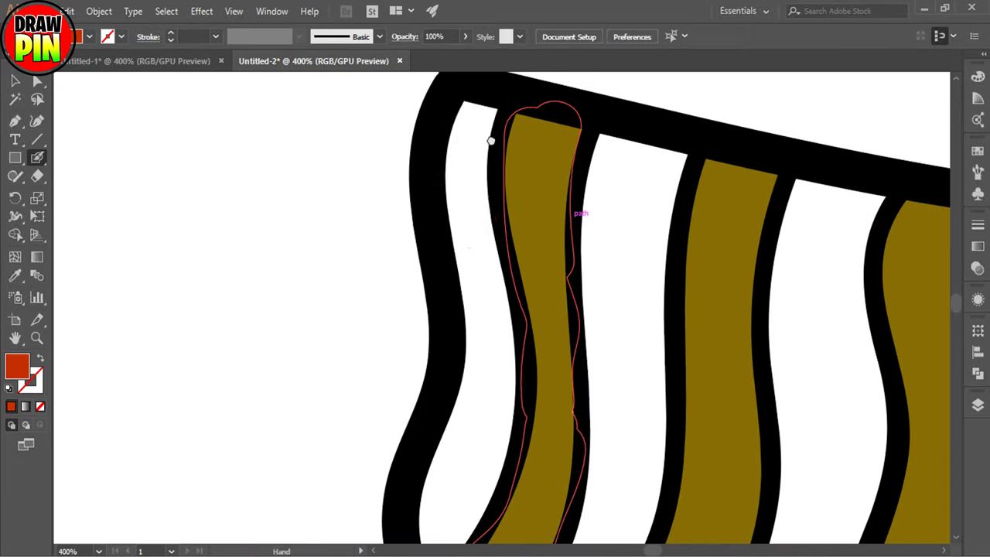
{"action": "left_click_drag", "start_coordinate": [481, 128], "coordinate": [472, 282]}
{"action": "left_click_drag", "start_coordinate": [474, 287], "coordinate": [473, 175]}
{"action": "mouse_move", "coordinate": [481, 174]}
{"action": "left_mouse_down"}
{"action": "mouse_move", "coordinate": [466, 347]}
{"action": "mouse_move", "coordinate": [444, 433]}
{"action": "left_mouse_up"}
{"action": "left_click_drag", "start_coordinate": [502, 263], "coordinate": [465, 419]}
{"action": "left_click_drag", "start_coordinate": [596, 201], "coordinate": [480, 286]}
{"action": "left_click_drag", "start_coordinate": [506, 118], "coordinate": [501, 426]}
{"action": "left_click_drag", "start_coordinate": [503, 438], "coordinate": [502, 219]}
{"action": "mouse_move", "coordinate": [502, 226]}
{"action": "left_mouse_down"}
{"action": "mouse_move", "coordinate": [481, 289]}
{"action": "mouse_move", "coordinate": [540, 229]}
{"action": "mouse_move", "coordinate": [564, 456]}
{"action": "left_mouse_up"}
{"action": "mouse_move", "coordinate": [558, 306]}
{"action": "left_mouse_down"}
{"action": "mouse_move", "coordinate": [573, 173]}
{"action": "mouse_move", "coordinate": [565, 147]}
{"action": "left_mouse_up"}
Fill the rest of the white cuff stripes with orange-red, up to the cuff's front edge.
{"action": "left_click_drag", "start_coordinate": [700, 269], "coordinate": [589, 207]}
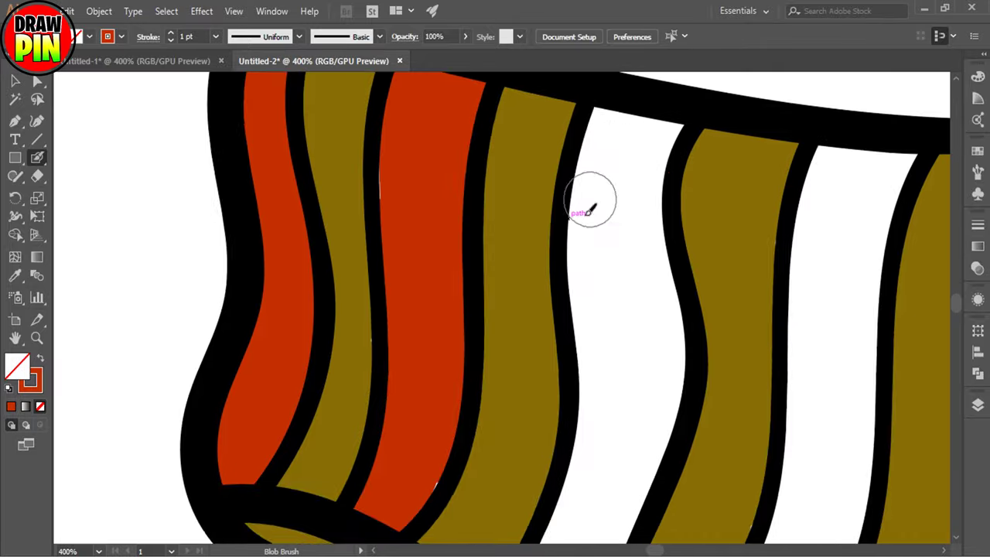
{"action": "mouse_move", "coordinate": [591, 108]}
{"action": "left_mouse_down"}
{"action": "mouse_move", "coordinate": [581, 266]}
{"action": "mouse_move", "coordinate": [557, 98]}
{"action": "left_mouse_up"}
{"action": "mouse_move", "coordinate": [557, 203]}
{"action": "left_mouse_down"}
{"action": "mouse_move", "coordinate": [527, 347]}
{"action": "mouse_move", "coordinate": [534, 402]}
{"action": "mouse_move", "coordinate": [622, 140]}
{"action": "left_mouse_up"}
{"action": "left_click_drag", "start_coordinate": [622, 139], "coordinate": [633, 288]}
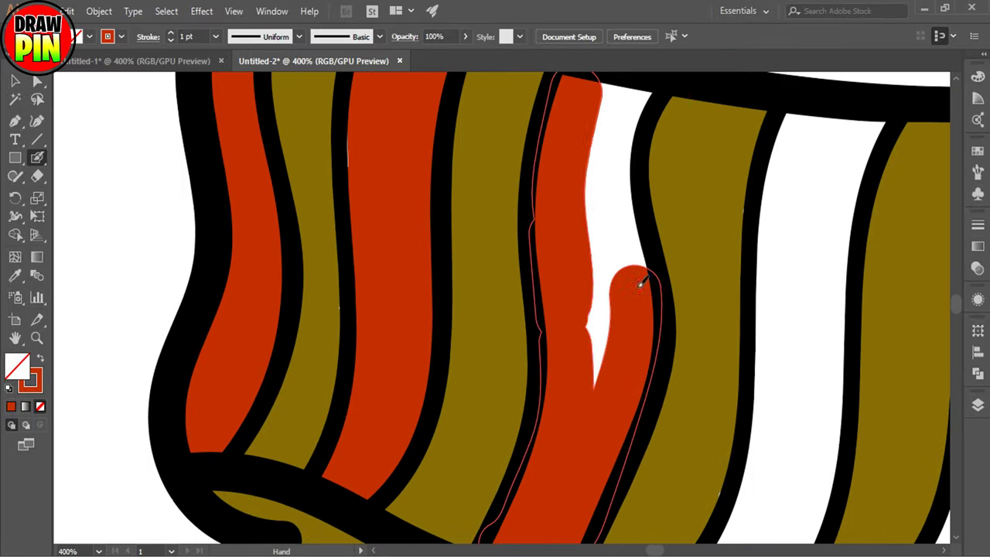
{"action": "mouse_move", "coordinate": [611, 361]}
{"action": "left_mouse_down"}
{"action": "mouse_move", "coordinate": [619, 136]}
{"action": "mouse_move", "coordinate": [630, 224]}
{"action": "left_mouse_up"}
{"action": "mouse_move", "coordinate": [795, 133]}
{"action": "left_mouse_down"}
{"action": "mouse_move", "coordinate": [536, 125]}
{"action": "mouse_move", "coordinate": [562, 173]}
{"action": "mouse_move", "coordinate": [502, 415]}
{"action": "mouse_move", "coordinate": [612, 229]}
{"action": "left_mouse_up"}
{"action": "scroll", "coordinate": [562, 173], "scroll_direction": "down", "scroll_amount": 3}
{"action": "scroll", "coordinate": [611, 229], "scroll_direction": "up", "scroll_amount": 2}
{"action": "left_click_drag", "start_coordinate": [601, 318], "coordinate": [628, 194]}
{"action": "mouse_move", "coordinate": [827, 243]}
{"action": "left_mouse_down"}
{"action": "mouse_move", "coordinate": [792, 215]}
{"action": "mouse_move", "coordinate": [738, 333]}
{"action": "left_mouse_up"}
{"action": "left_click_drag", "start_coordinate": [739, 334], "coordinate": [650, 175]}
{"action": "mouse_move", "coordinate": [650, 175]}
{"action": "left_mouse_down"}
{"action": "mouse_move", "coordinate": [639, 332]}
{"action": "mouse_move", "coordinate": [646, 413]}
{"action": "mouse_move", "coordinate": [650, 230]}
{"action": "mouse_move", "coordinate": [646, 424]}
{"action": "left_mouse_up"}
{"action": "key", "text": "ctrl+z"}
{"action": "left_click_drag", "start_coordinate": [689, 305], "coordinate": [639, 492]}
{"action": "left_click_drag", "start_coordinate": [639, 487], "coordinate": [600, 333]}
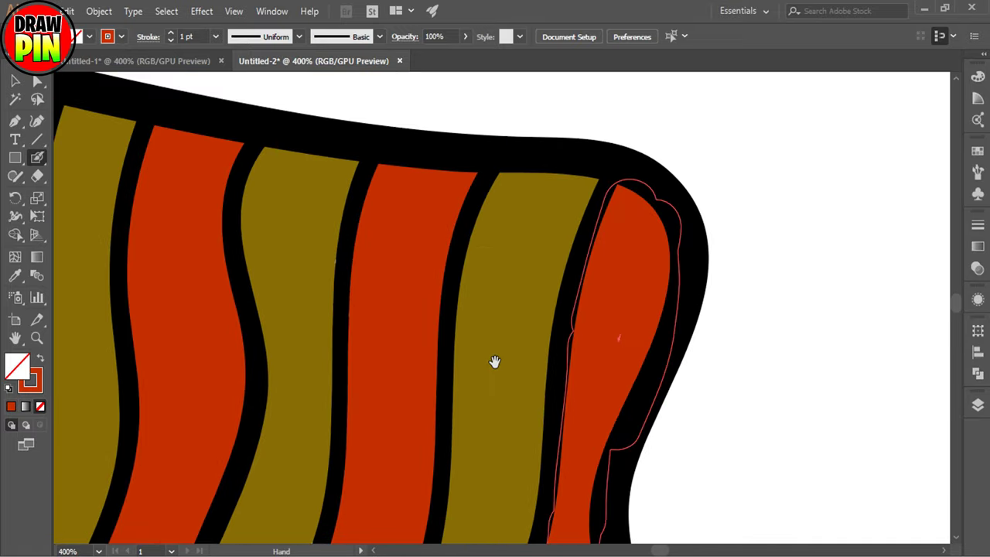
Fill the sock's heel and toe patches with orange-red using the Blob Brush.
{"action": "left_click_drag", "start_coordinate": [504, 353], "coordinate": [796, 202]}
{"action": "key", "text": "ctrl+minus"}
{"action": "key", "text": "ctrl+minus"}
{"action": "key", "text": "ctrl+minus"}
{"action": "left_click_drag", "start_coordinate": [424, 534], "coordinate": [477, 321]}
{"action": "scroll", "coordinate": [478, 322], "scroll_direction": "up", "scroll_amount": 3}
{"action": "left_click_drag", "start_coordinate": [233, 123], "coordinate": [548, 470]}
{"action": "key", "text": "ctrl+z"}
{"action": "mouse_move", "coordinate": [249, 124]}
{"action": "left_mouse_down"}
{"action": "mouse_move", "coordinate": [400, 461]}
{"action": "mouse_move", "coordinate": [601, 409]}
{"action": "mouse_move", "coordinate": [303, 127]}
{"action": "mouse_move", "coordinate": [426, 190]}
{"action": "mouse_move", "coordinate": [471, 376]}
{"action": "left_mouse_up"}
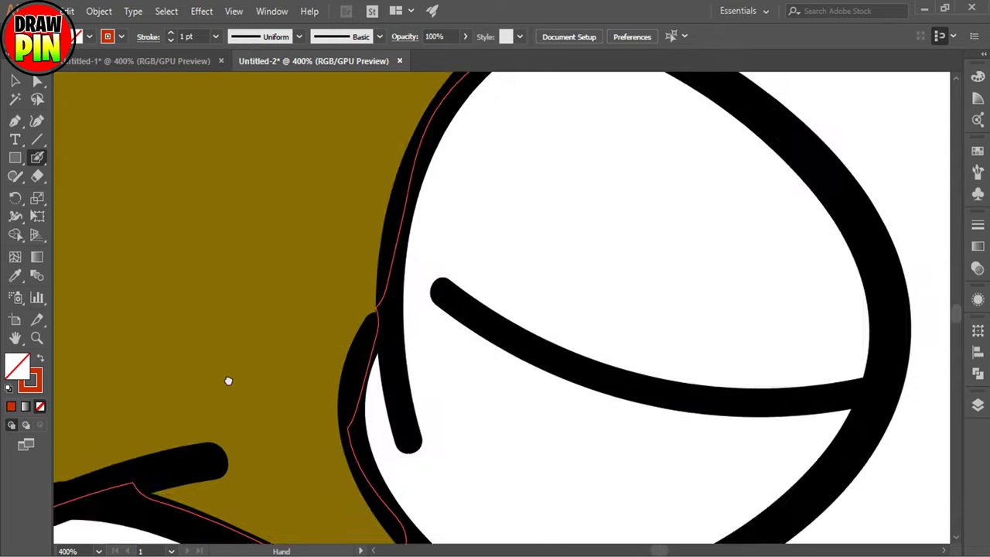
{"action": "left_click_drag", "start_coordinate": [519, 111], "coordinate": [376, 332]}
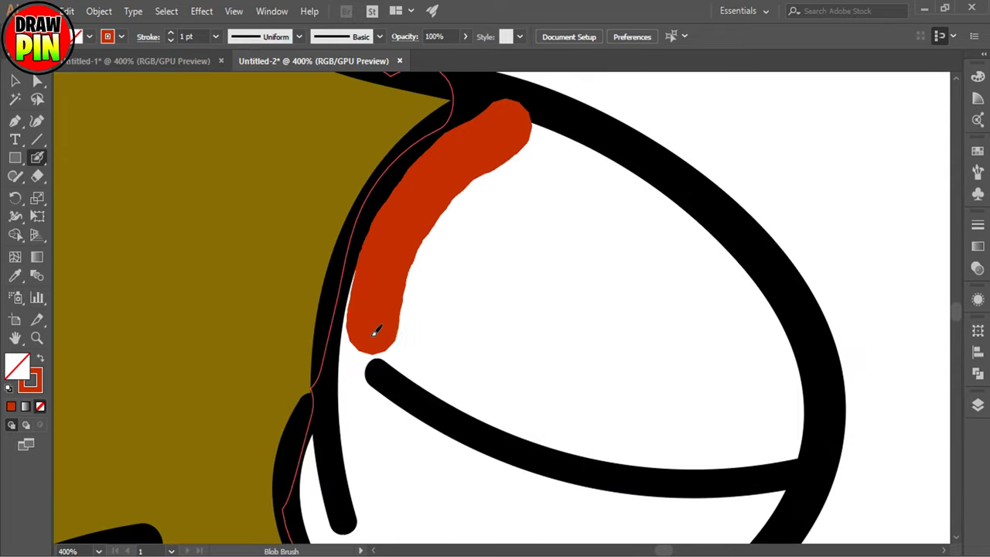
{"action": "scroll", "coordinate": [376, 332], "scroll_direction": "down", "scroll_amount": 3}
{"action": "mouse_move", "coordinate": [317, 247]}
{"action": "left_mouse_down"}
{"action": "mouse_move", "coordinate": [309, 314]}
{"action": "mouse_move", "coordinate": [771, 221]}
{"action": "mouse_move", "coordinate": [411, 221]}
{"action": "mouse_move", "coordinate": [469, 283]}
{"action": "mouse_move", "coordinate": [376, 349]}
{"action": "mouse_move", "coordinate": [648, 412]}
{"action": "mouse_move", "coordinate": [541, 389]}
{"action": "left_mouse_up"}
{"action": "scroll", "coordinate": [771, 220], "scroll_direction": "up", "scroll_amount": 3}
{"action": "left_click_drag", "start_coordinate": [495, 433], "coordinate": [485, 219]}
{"action": "mouse_move", "coordinate": [364, 220]}
{"action": "left_mouse_down"}
{"action": "mouse_move", "coordinate": [521, 234]}
{"action": "mouse_move", "coordinate": [336, 291]}
{"action": "mouse_move", "coordinate": [571, 310]}
{"action": "mouse_move", "coordinate": [433, 317]}
{"action": "left_mouse_up"}
{"action": "left_click_drag", "start_coordinate": [312, 165], "coordinate": [669, 387]}
Sample the sock body's olive and choose a darker shade of it as the fill colour.
{"action": "key", "text": "ctrl+minus"}
{"action": "key", "text": "ctrl+minus"}
{"action": "key", "text": "ctrl+minus"}
{"action": "left_click_drag", "start_coordinate": [590, 361], "coordinate": [643, 541]}
{"action": "key", "text": "i"}
{"action": "left_click", "coordinate": [495, 387]}
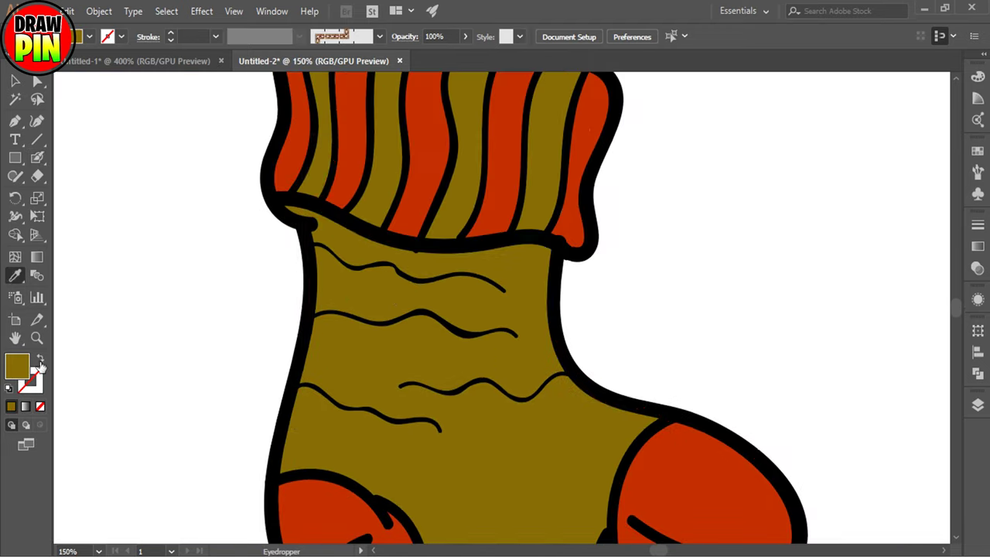
{"action": "double_click", "coordinate": [18, 366]}
{"action": "left_click", "coordinate": [478, 294]}
{"action": "key", "text": "Return"}
Paint dark olive shading along the body's back edge, around the heel patch, and along the arch and toe patch.
{"action": "key", "text": "shift+b"}
{"action": "mouse_move", "coordinate": [294, 206]}
{"action": "left_mouse_down"}
{"action": "mouse_move", "coordinate": [312, 206]}
{"action": "mouse_move", "coordinate": [307, 459]}
{"action": "mouse_move", "coordinate": [290, 338]}
{"action": "mouse_move", "coordinate": [423, 464]}
{"action": "mouse_move", "coordinate": [424, 487]}
{"action": "left_mouse_up"}
{"action": "mouse_move", "coordinate": [433, 482]}
{"action": "left_mouse_down"}
{"action": "mouse_move", "coordinate": [526, 459]}
{"action": "mouse_move", "coordinate": [439, 392]}
{"action": "left_mouse_up"}
{"action": "left_click_drag", "start_coordinate": [419, 412], "coordinate": [508, 443]}
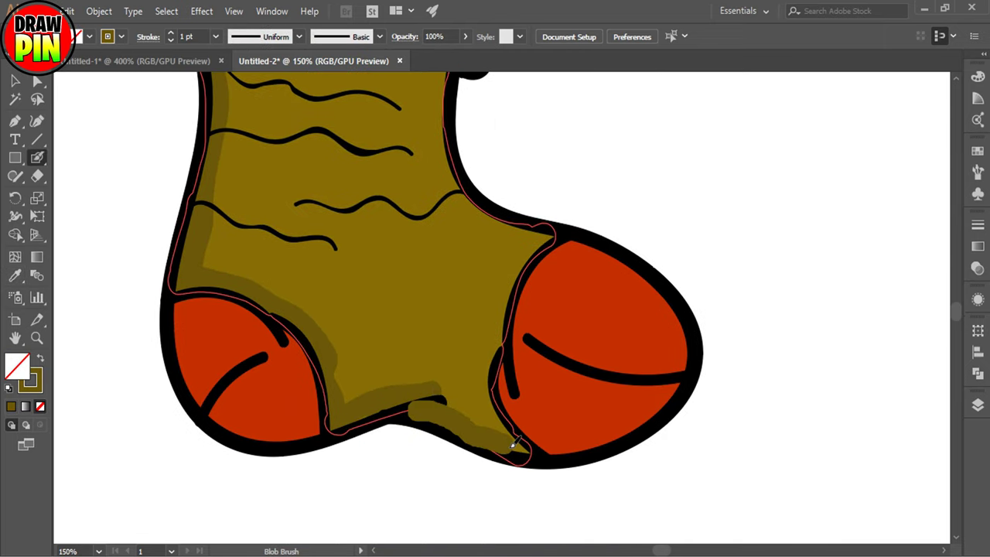
{"action": "mouse_move", "coordinate": [489, 385]}
{"action": "left_mouse_down"}
{"action": "mouse_move", "coordinate": [546, 235]}
{"action": "mouse_move", "coordinate": [563, 420]}
{"action": "left_mouse_up"}
{"action": "mouse_move", "coordinate": [562, 418]}
{"action": "left_mouse_down"}
{"action": "mouse_move", "coordinate": [471, 312]}
{"action": "mouse_move", "coordinate": [470, 259]}
{"action": "left_mouse_up"}
Paint dark olive shading along the rest of the sock body's edges, below the cuff and beneath the wrinkle lines.
{"action": "left_click_drag", "start_coordinate": [469, 259], "coordinate": [518, 247]}
{"action": "mouse_move", "coordinate": [515, 241]}
{"action": "left_mouse_down"}
{"action": "mouse_move", "coordinate": [304, 235]}
{"action": "mouse_move", "coordinate": [473, 281]}
{"action": "left_mouse_up"}
{"action": "left_click_drag", "start_coordinate": [489, 324], "coordinate": [305, 298]}
{"action": "left_click_drag", "start_coordinate": [373, 379], "coordinate": [521, 369]}
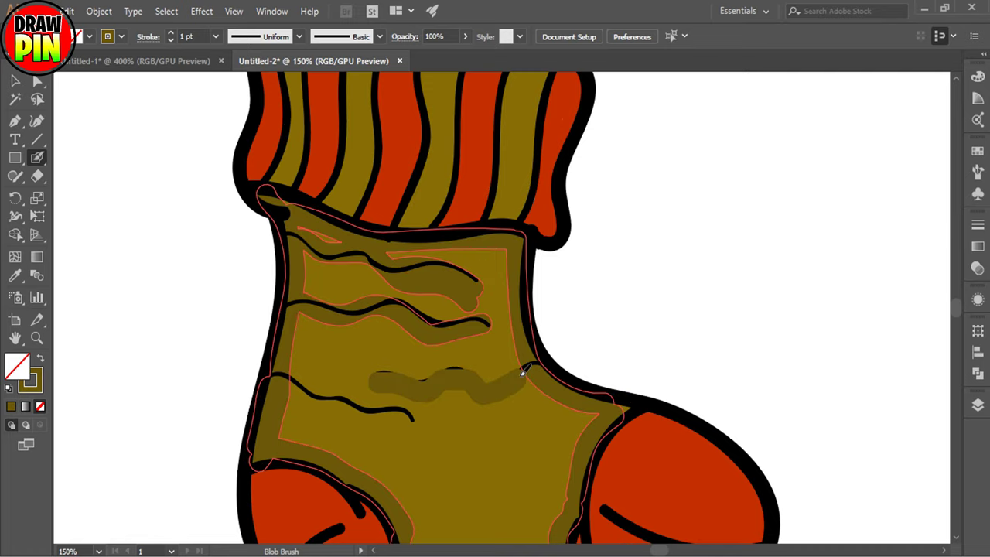
{"action": "mouse_move", "coordinate": [417, 423]}
{"action": "left_mouse_down"}
{"action": "mouse_move", "coordinate": [302, 365]}
{"action": "mouse_move", "coordinate": [408, 519]}
{"action": "left_mouse_up"}
Paint dark olive shading down the back side of each olive stripe on the cuff.
{"action": "left_click", "coordinate": [450, 212], "text": "ctrl"}
{"action": "key", "text": "ctrl+plus"}
{"action": "key", "text": "ctrl+plus"}
{"action": "left_click", "coordinate": [526, 292], "text": "ctrl"}
{"action": "left_click_drag", "start_coordinate": [526, 292], "coordinate": [574, 357]}
{"action": "mouse_move", "coordinate": [475, 145]}
{"action": "left_mouse_down"}
{"action": "mouse_move", "coordinate": [453, 448]}
{"action": "mouse_move", "coordinate": [423, 485]}
{"action": "left_mouse_up"}
{"action": "mouse_move", "coordinate": [331, 116]}
{"action": "left_mouse_down"}
{"action": "mouse_move", "coordinate": [363, 342]}
{"action": "mouse_move", "coordinate": [329, 306]}
{"action": "left_mouse_up"}
{"action": "mouse_move", "coordinate": [594, 147]}
{"action": "left_mouse_down"}
{"action": "mouse_move", "coordinate": [599, 347]}
{"action": "mouse_move", "coordinate": [591, 239]}
{"action": "left_mouse_up"}
{"action": "left_click_drag", "start_coordinate": [586, 244], "coordinate": [532, 380]}
{"action": "left_click_drag", "start_coordinate": [532, 379], "coordinate": [375, 445]}
{"action": "left_click_drag", "start_coordinate": [605, 122], "coordinate": [560, 424]}
Sample the cuff's orange-red and choose a darker shade of it as the fill colour.
{"action": "key", "text": "i"}
{"action": "left_click", "coordinate": [421, 243]}
{"action": "double_click", "coordinate": [17, 366]}
{"action": "left_click", "coordinate": [488, 251]}
{"action": "left_click", "coordinate": [648, 188]}
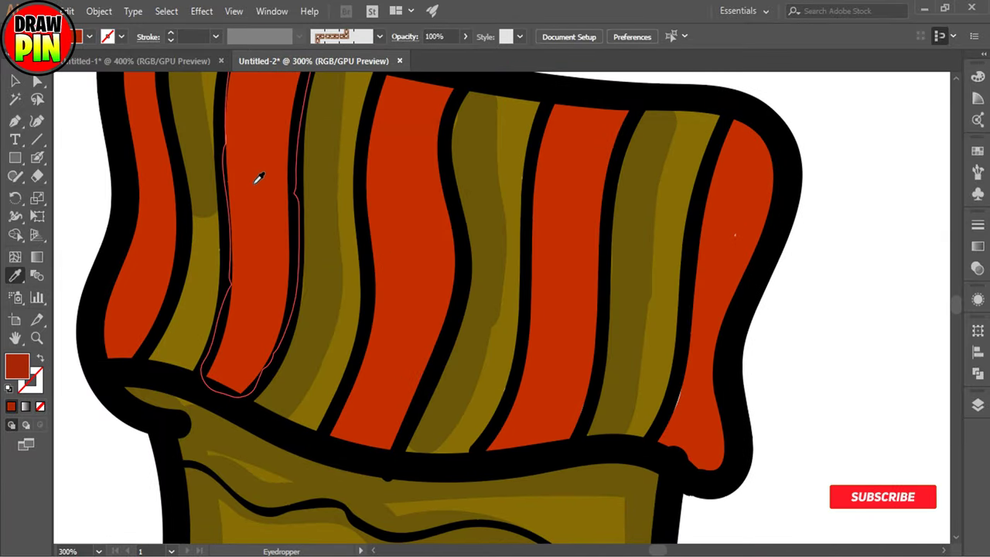
Paint dark red shading along the orange-red cuff stripes with the Blob Brush, up to the cuff's front edge.
{"action": "left_click_drag", "start_coordinate": [258, 177], "coordinate": [357, 247]}
{"action": "key", "text": "shift+b"}
{"action": "left_click_drag", "start_coordinate": [234, 100], "coordinate": [219, 396]}
{"action": "mouse_move", "coordinate": [342, 124]}
{"action": "left_mouse_down"}
{"action": "mouse_move", "coordinate": [335, 348]}
{"action": "mouse_move", "coordinate": [343, 159]}
{"action": "mouse_move", "coordinate": [320, 436]}
{"action": "left_mouse_up"}
{"action": "key", "text": "ctrl+z"}
{"action": "left_click", "coordinate": [347, 188], "text": "ctrl"}
{"action": "mouse_move", "coordinate": [385, 398]}
{"action": "left_mouse_down"}
{"action": "mouse_move", "coordinate": [391, 370]}
{"action": "mouse_move", "coordinate": [362, 339]}
{"action": "left_mouse_up"}
{"action": "left_click_drag", "start_coordinate": [471, 99], "coordinate": [431, 428]}
{"action": "left_click_drag", "start_coordinate": [635, 119], "coordinate": [602, 418]}
{"action": "left_click_drag", "start_coordinate": [794, 198], "coordinate": [748, 153]}
{"action": "left_click_drag", "start_coordinate": [771, 100], "coordinate": [723, 399]}
{"action": "left_click_drag", "start_coordinate": [542, 480], "coordinate": [495, 154]}
{"action": "left_click_drag", "start_coordinate": [402, 495], "coordinate": [363, 247]}
{"action": "mouse_move", "coordinate": [296, 226]}
{"action": "left_mouse_down"}
{"action": "mouse_move", "coordinate": [468, 327]}
{"action": "mouse_move", "coordinate": [411, 260]}
{"action": "left_mouse_up"}
{"action": "mouse_move", "coordinate": [306, 361]}
{"action": "left_mouse_down"}
{"action": "mouse_move", "coordinate": [503, 410]}
{"action": "mouse_move", "coordinate": [251, 164]}
{"action": "left_mouse_up"}
{"action": "left_click_drag", "start_coordinate": [266, 316], "coordinate": [164, 467]}
{"action": "key", "text": "ctrl+z"}
{"action": "key", "text": "ctrl+z"}
{"action": "key", "text": "ctrl+z"}
Paint dark red shading on the heel patch along its outline and its crease line.
{"action": "mouse_move", "coordinate": [140, 309]}
{"action": "left_mouse_down"}
{"action": "mouse_move", "coordinate": [327, 400]}
{"action": "mouse_move", "coordinate": [327, 305]}
{"action": "left_mouse_up"}
{"action": "left_click_drag", "start_coordinate": [340, 283], "coordinate": [403, 473]}
{"action": "left_click_drag", "start_coordinate": [197, 427], "coordinate": [394, 480]}
Paint dark red shading on the toe patch along its outer edges and around its crease lines.
{"action": "left_click_drag", "start_coordinate": [713, 347], "coordinate": [308, 362]}
{"action": "mouse_move", "coordinate": [517, 110]}
{"action": "left_mouse_down"}
{"action": "mouse_move", "coordinate": [441, 203]}
{"action": "mouse_move", "coordinate": [414, 376]}
{"action": "left_mouse_up"}
{"action": "mouse_move", "coordinate": [416, 259]}
{"action": "left_mouse_down"}
{"action": "mouse_move", "coordinate": [472, 296]}
{"action": "mouse_move", "coordinate": [713, 354]}
{"action": "left_mouse_up"}
{"action": "mouse_move", "coordinate": [539, 116]}
{"action": "left_mouse_down"}
{"action": "mouse_move", "coordinate": [570, 129]}
{"action": "mouse_move", "coordinate": [717, 297]}
{"action": "left_mouse_up"}
{"action": "left_click_drag", "start_coordinate": [503, 402], "coordinate": [487, 290]}
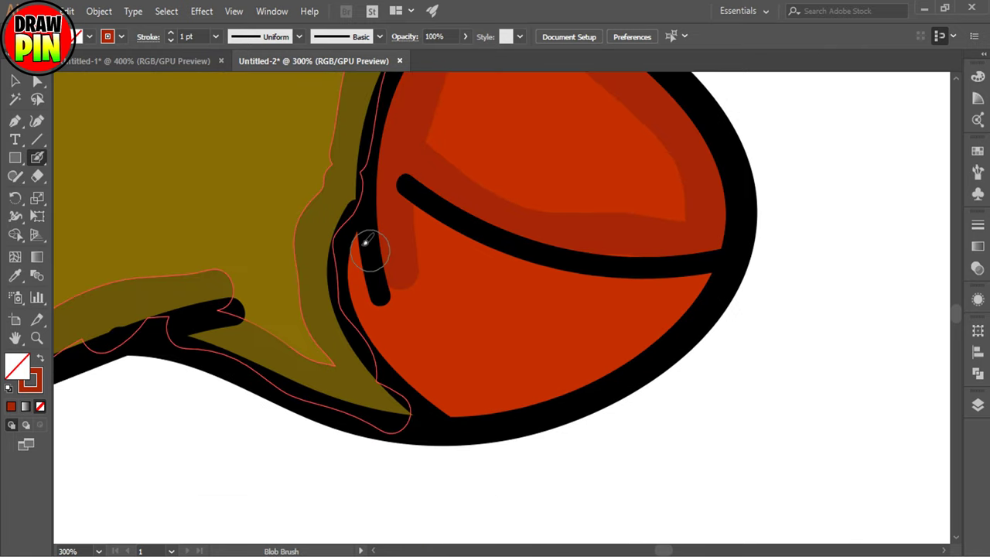
{"action": "left_click_drag", "start_coordinate": [365, 244], "coordinate": [625, 357]}
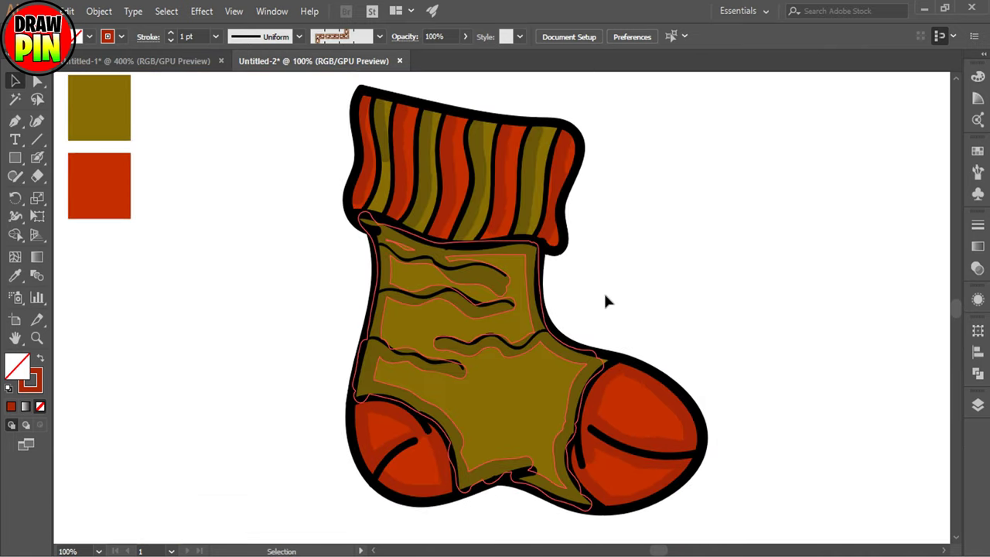